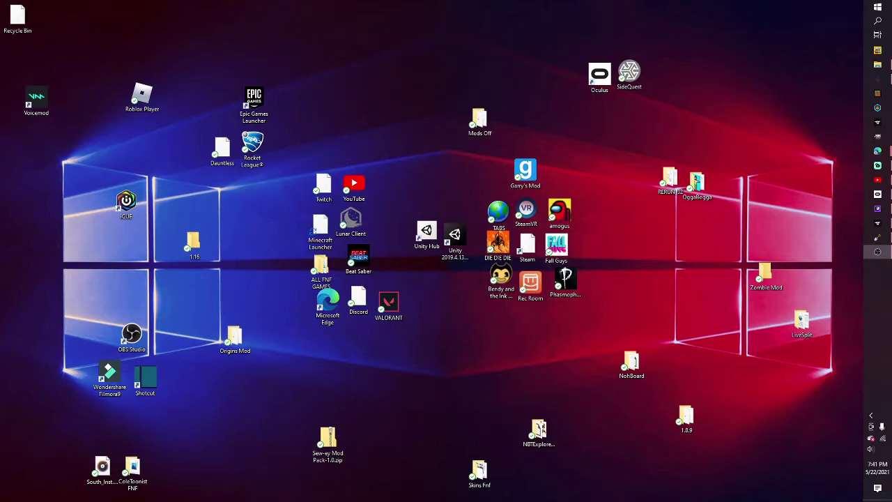
Switch to CurseForge, search the modpacks for "Island Survival" and open Deserted Island Survival by Forge Labs.
{"action": "left_click", "coordinate": [877, 222]}
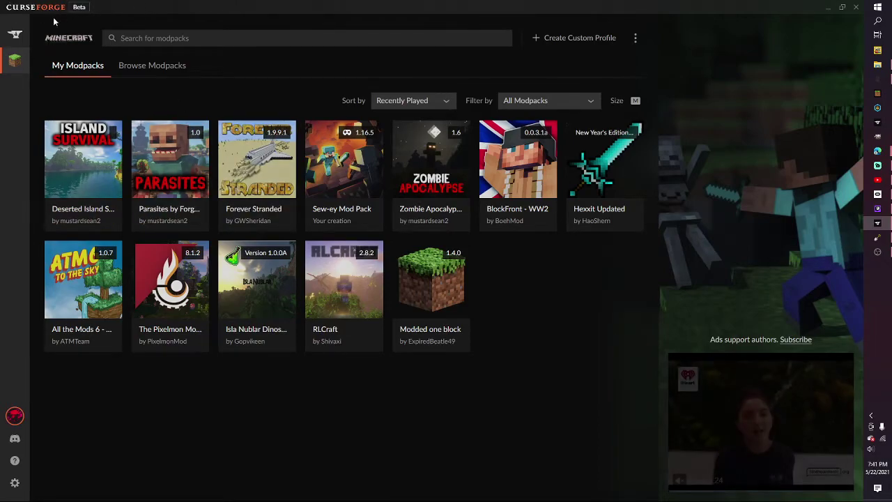
{"action": "left_click", "coordinate": [142, 70]}
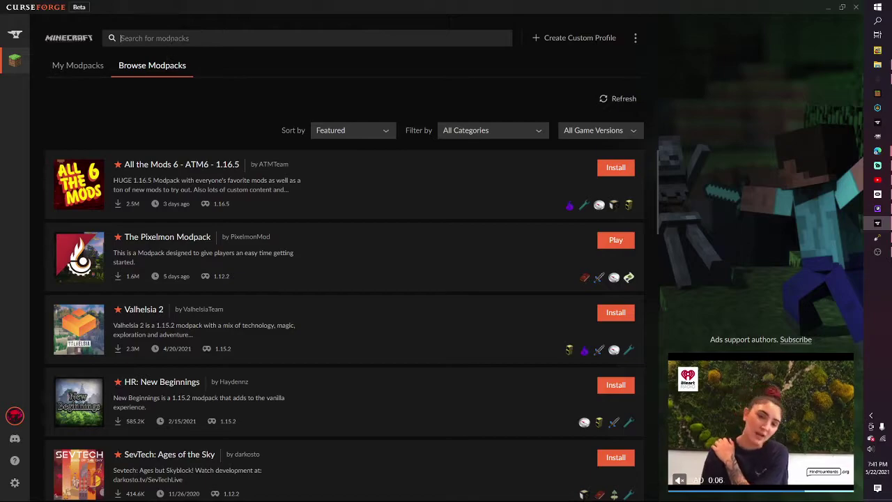
{"action": "type", "text": "ls"}
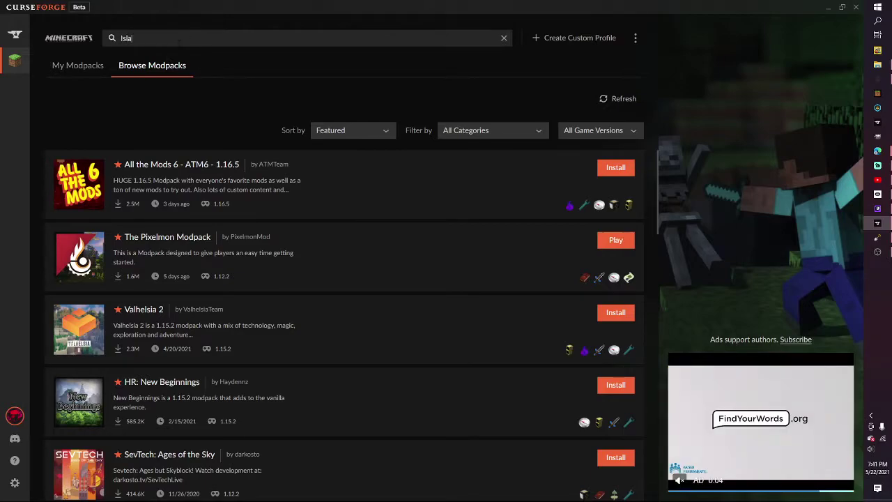
{"action": "type", "text": "land Survival"}
{"action": "key", "text": "Return"}
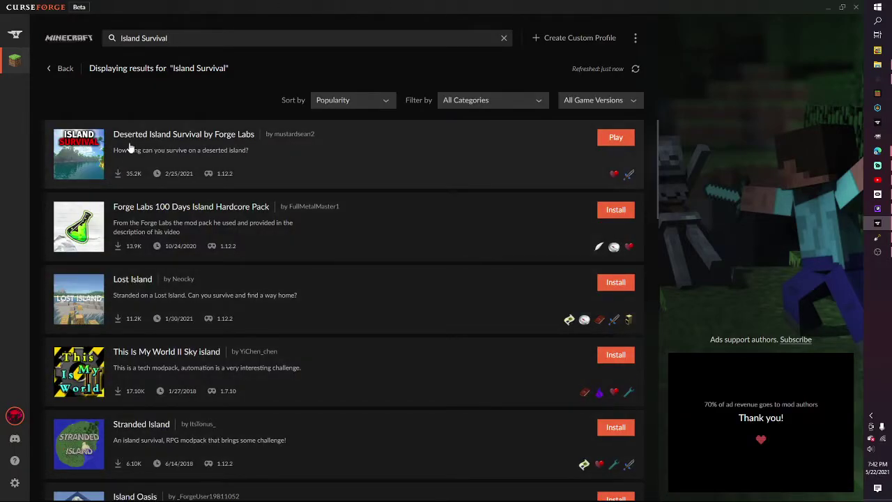
{"action": "left_click", "coordinate": [84, 147]}
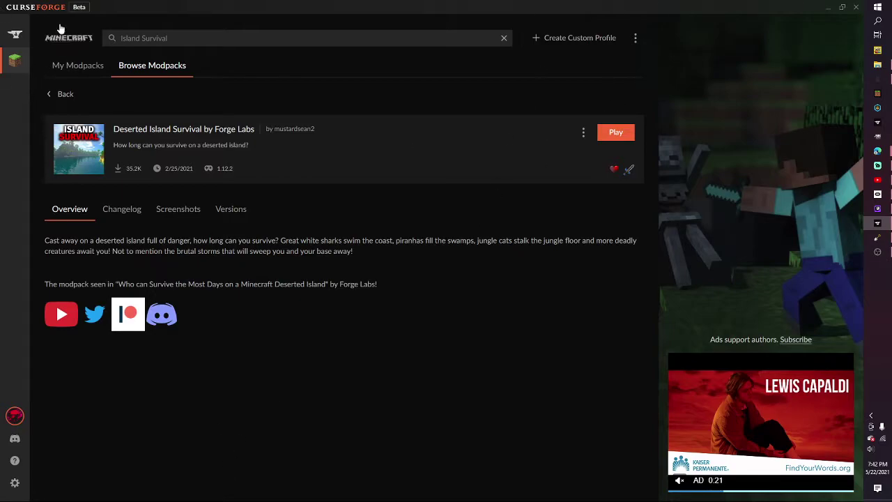
Open the instance folder of the installed Deserted Island Survival modpack and minimize the open windows.
{"action": "left_click", "coordinate": [66, 65]}
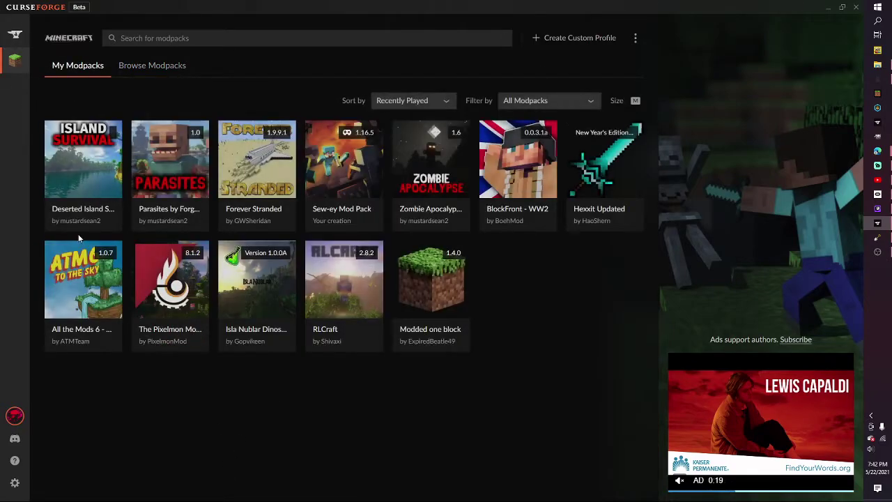
{"action": "left_click", "coordinate": [96, 153]}
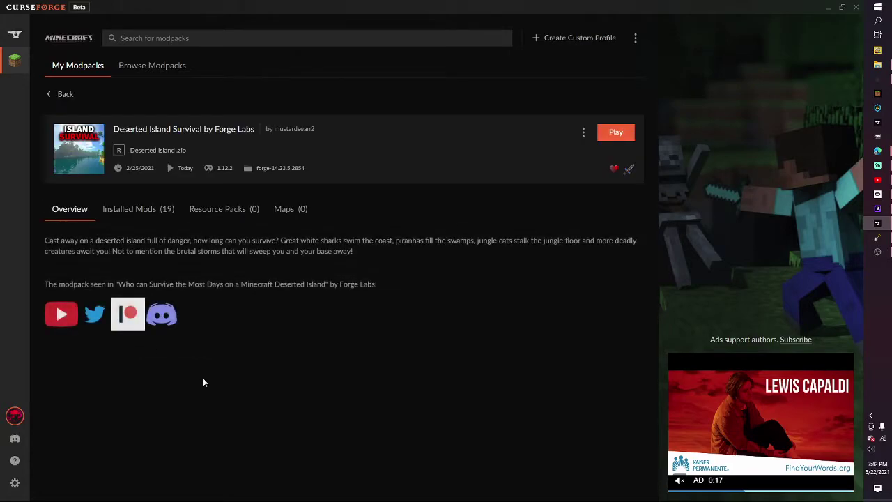
{"action": "left_click", "coordinate": [583, 132]}
{"action": "left_click", "coordinate": [510, 202]}
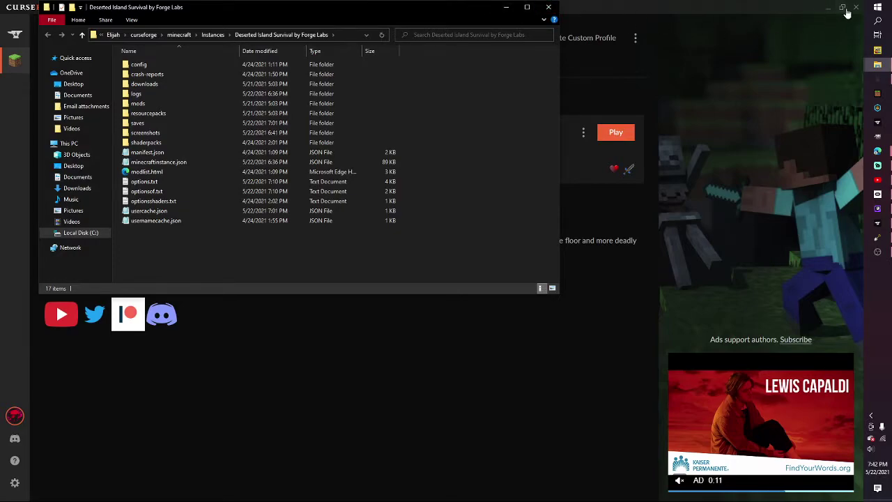
{"action": "left_click", "coordinate": [829, 11]}
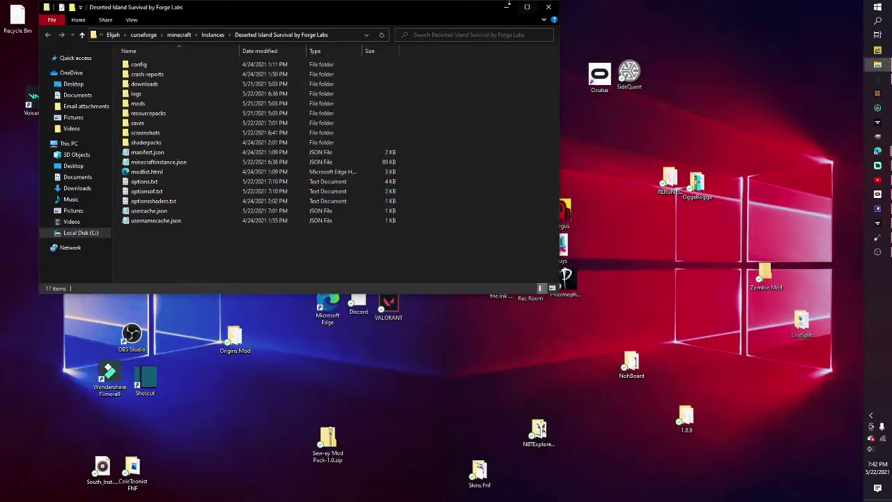
{"action": "left_click", "coordinate": [505, 7]}
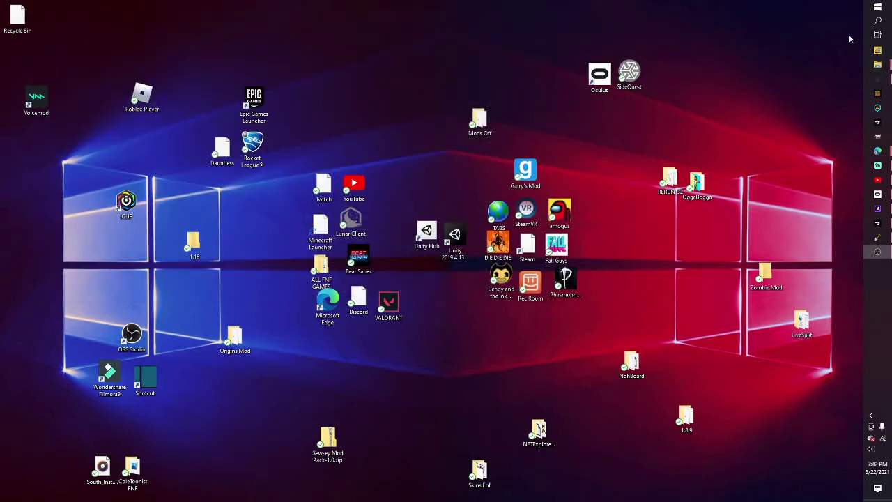
Switch to the MediaFire browser window, look over the My Files page with the Generated World folder, and minimize it.
{"action": "mouse_move", "coordinate": [877, 151]}
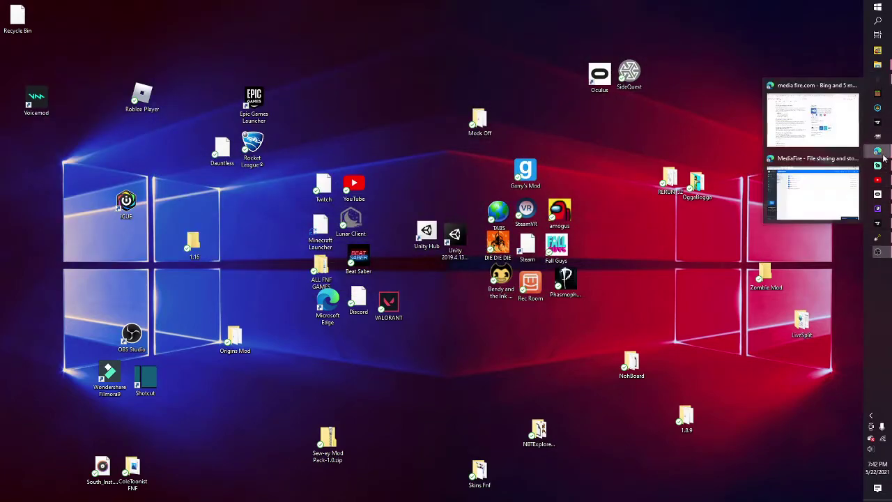
{"action": "mouse_move", "coordinate": [817, 179]}
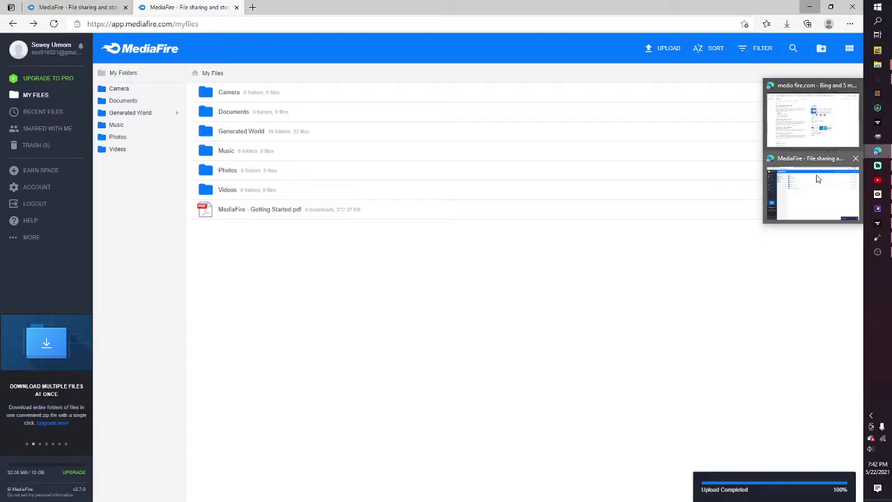
{"action": "left_click", "coordinate": [817, 179]}
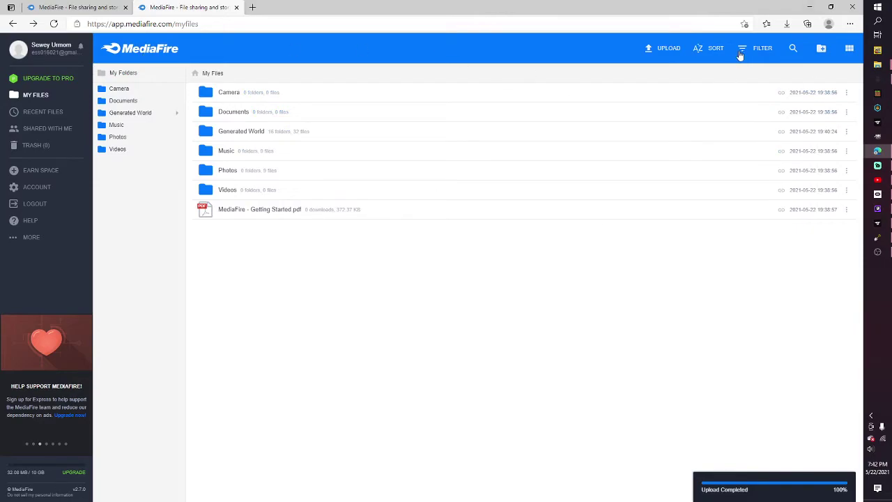
{"action": "left_click", "coordinate": [794, 50]}
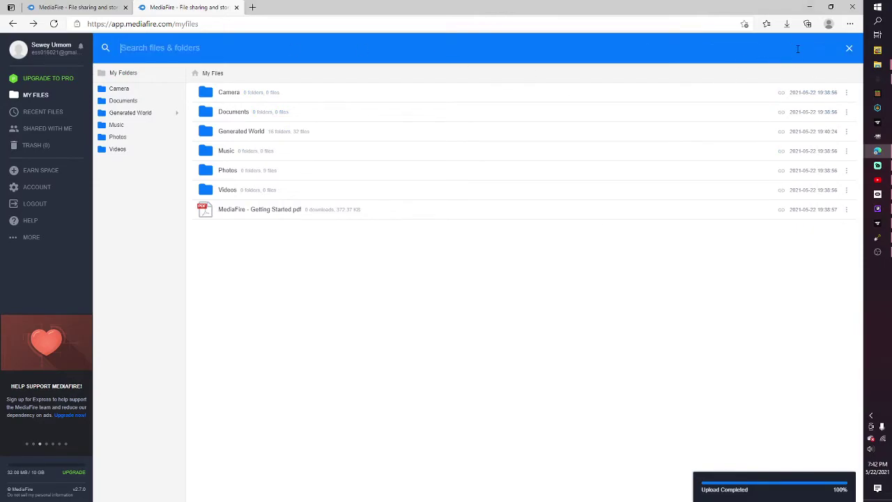
{"action": "left_click", "coordinate": [848, 51]}
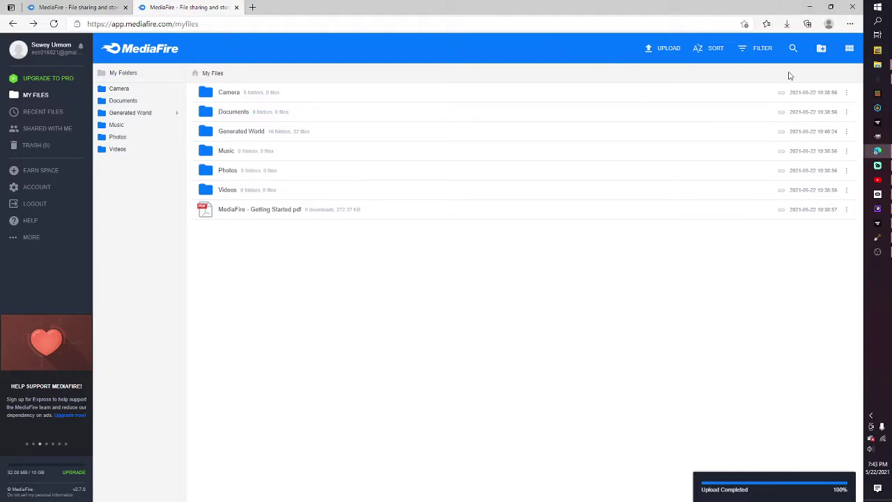
{"action": "left_click", "coordinate": [809, 7]}
Bring up both File Explorer windows, show Downloads in one, and place it beside the Deserted Island Survival instance folder.
{"action": "mouse_move", "coordinate": [877, 64]}
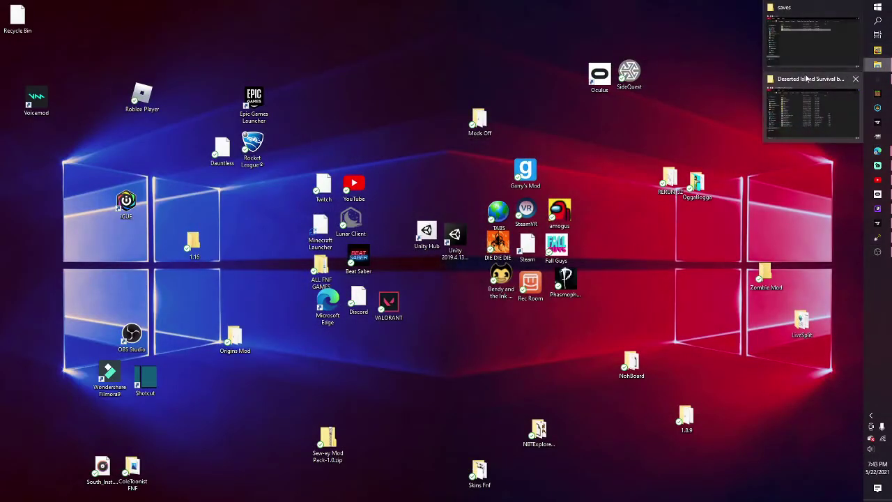
{"action": "left_click", "coordinate": [806, 79]}
{"action": "left_click", "coordinate": [799, 47]}
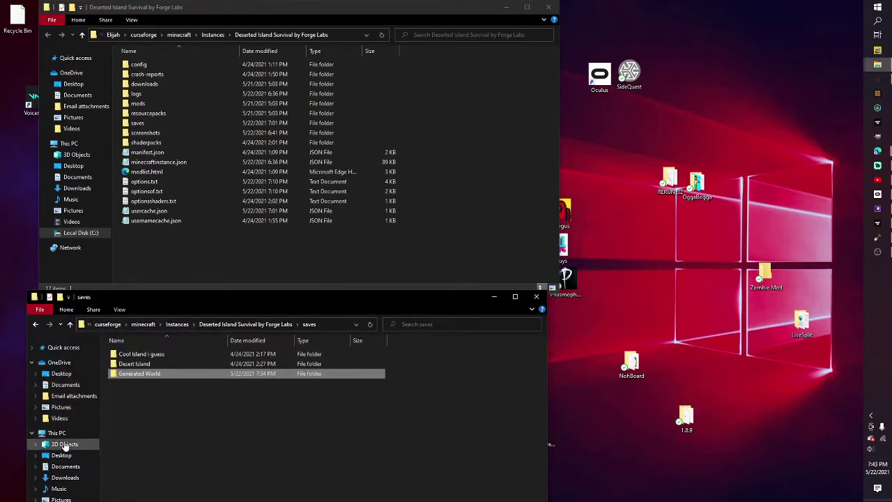
{"action": "left_click", "coordinate": [65, 477]}
{"action": "left_click_drag", "start_coordinate": [199, 291], "coordinate": [134, 60]}
{"action": "left_click_drag", "start_coordinate": [266, 10], "coordinate": [665, 66]}
{"action": "left_click", "coordinate": [301, 70]}
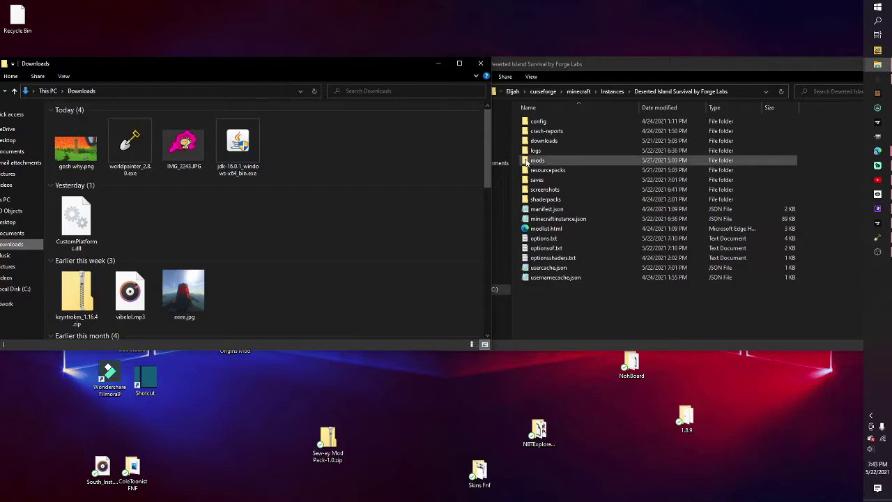
Open the modpack's saves folder beside Downloads and move the Generated World folder from saves into Downloads.
{"action": "double_click", "coordinate": [537, 180]}
{"action": "left_click", "coordinate": [385, 70]}
{"action": "left_click_drag", "start_coordinate": [639, 62], "coordinate": [697, 71]}
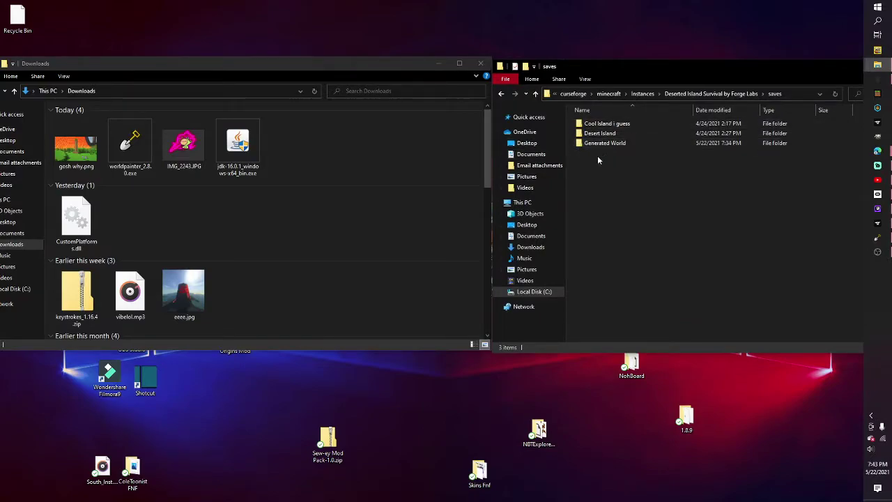
{"action": "left_click", "coordinate": [627, 143]}
{"action": "left_click_drag", "start_coordinate": [599, 145], "coordinate": [470, 135]}
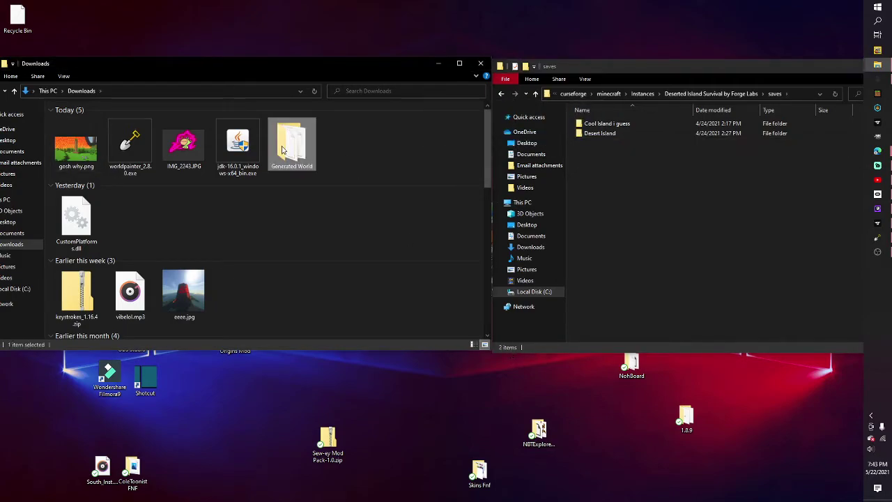
Move the Generated World folder from Downloads into the modpack's saves folder, close Downloads and minimize the saves window.
{"action": "left_click_drag", "start_coordinate": [307, 156], "coordinate": [707, 195]}
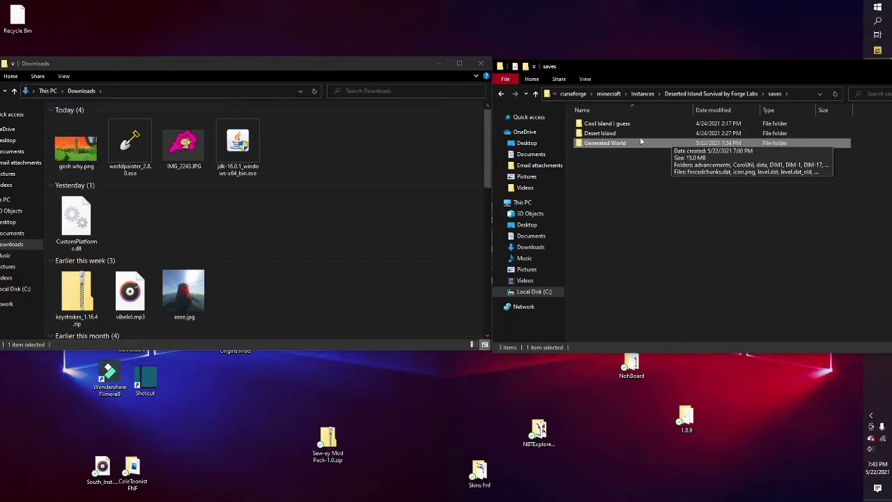
{"action": "left_click", "coordinate": [480, 64]}
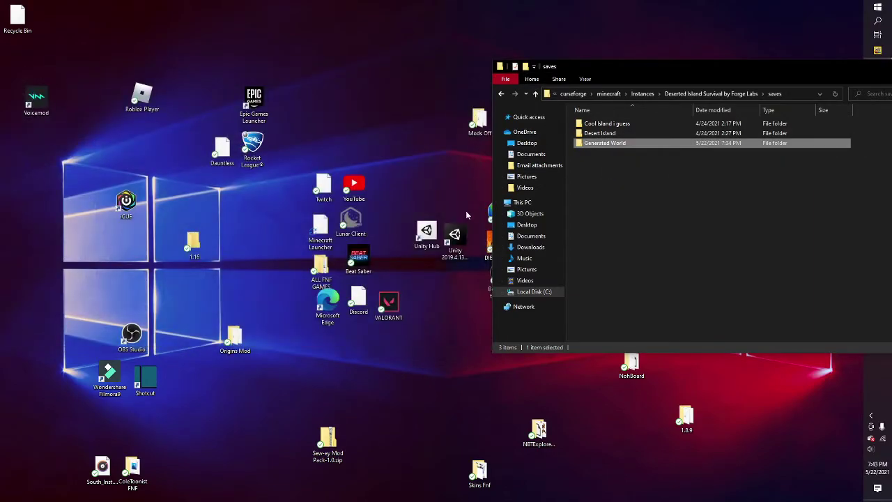
{"action": "left_click_drag", "start_coordinate": [697, 68], "coordinate": [302, 108]}
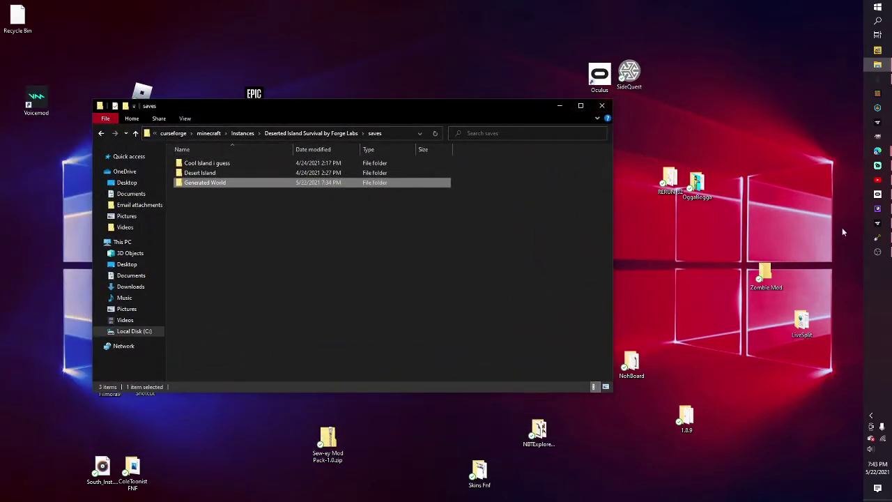
{"action": "left_click", "coordinate": [560, 106]}
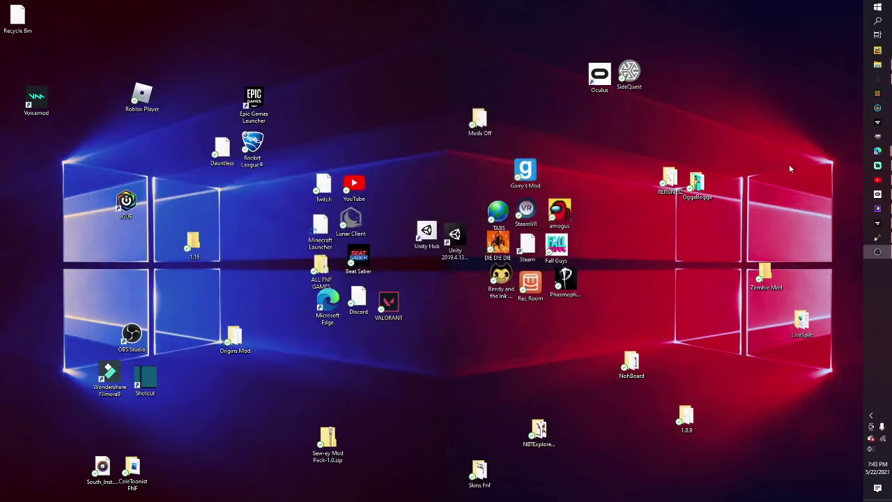
Switch to CurseForge, launch the Deserted Island Survival modpack and open Minecraft's single-player world list.
{"action": "left_click", "coordinate": [877, 222]}
{"action": "left_click", "coordinate": [616, 133]}
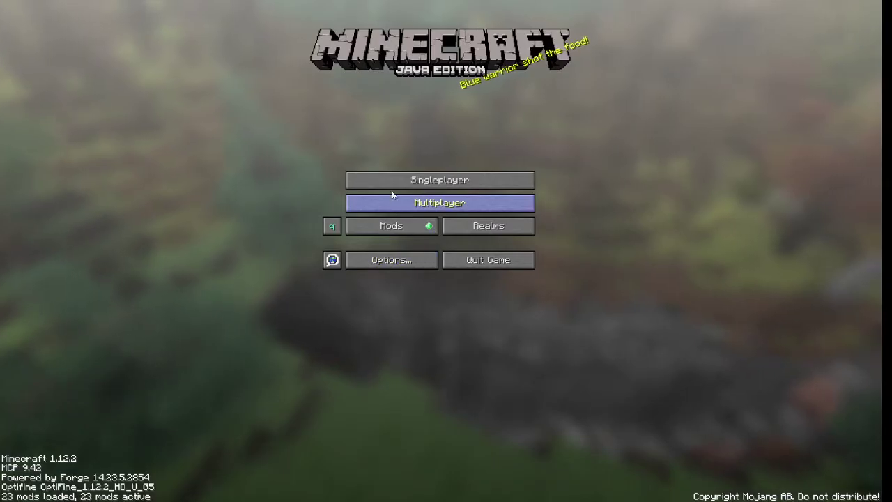
{"action": "left_click", "coordinate": [386, 174]}
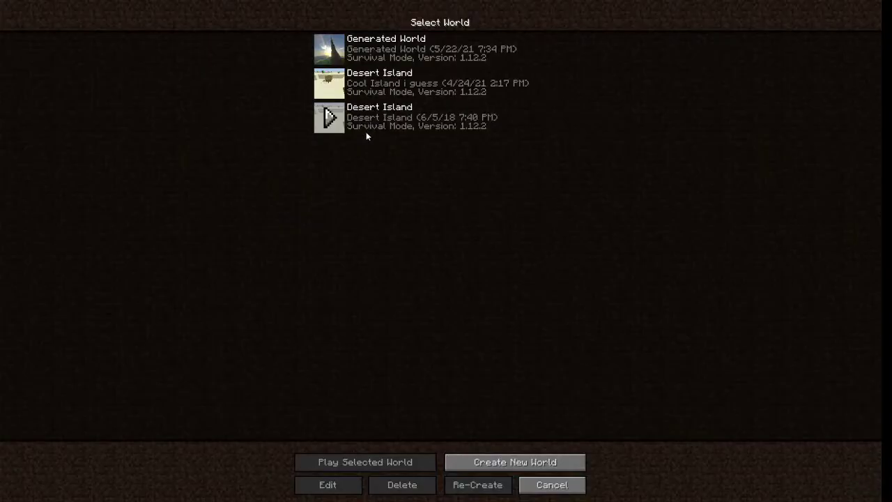
Rename the Generated World save to "u" and save the change.
{"action": "left_click", "coordinate": [395, 48]}
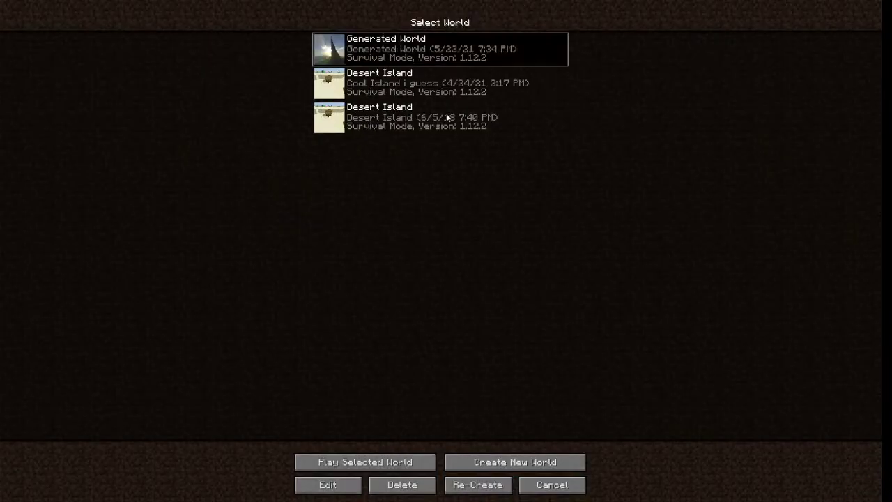
{"action": "left_click", "coordinate": [329, 486]}
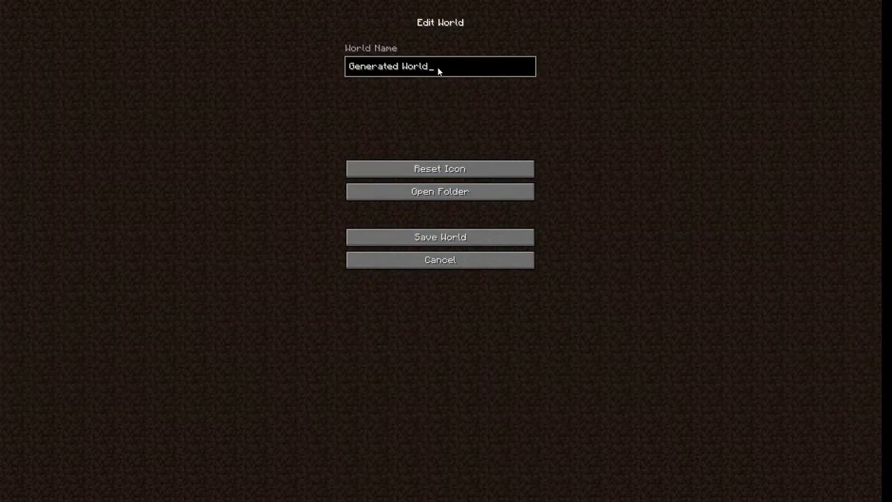
{"action": "key", "text": "ctrl+a"}
{"action": "key", "text": "BackSpace"}
{"action": "type", "text": "u"}
{"action": "left_click", "coordinate": [470, 237]}
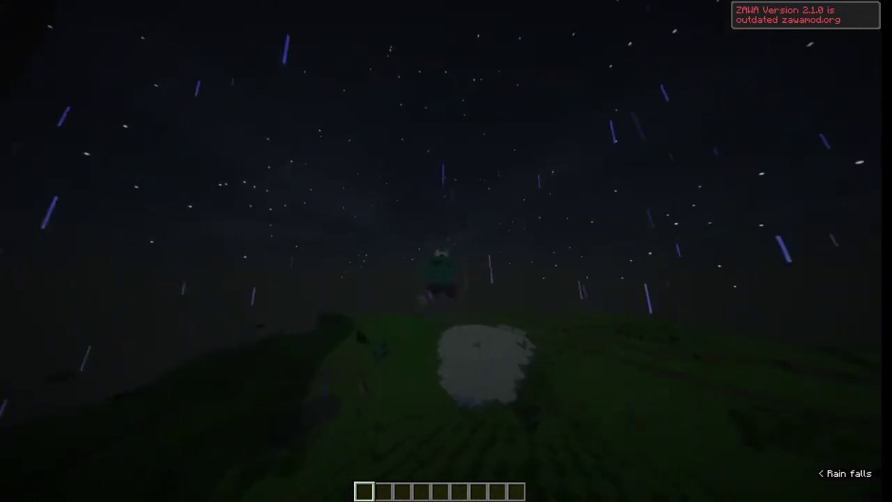
Change the camera perspective in the world and try to set the game mode with the command /gamemode survival.
{"action": "key", "text": "F5"}
{"action": "type", "text": "/gamemode"}
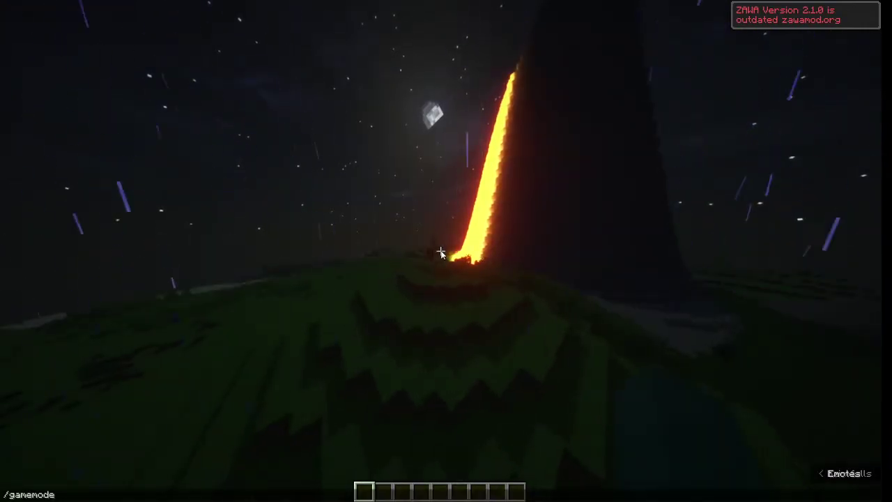
{"action": "type", "text": " survival"}
{"action": "key", "text": "Return"}
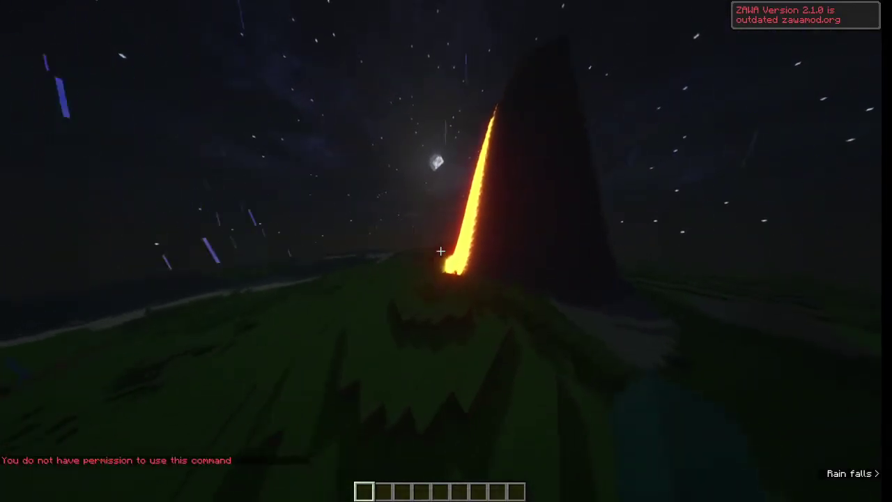
Open the world to LAN with the game mode set to Survival and cheats off.
{"action": "key", "text": "Escape"}
{"action": "left_click", "coordinate": [438, 187]}
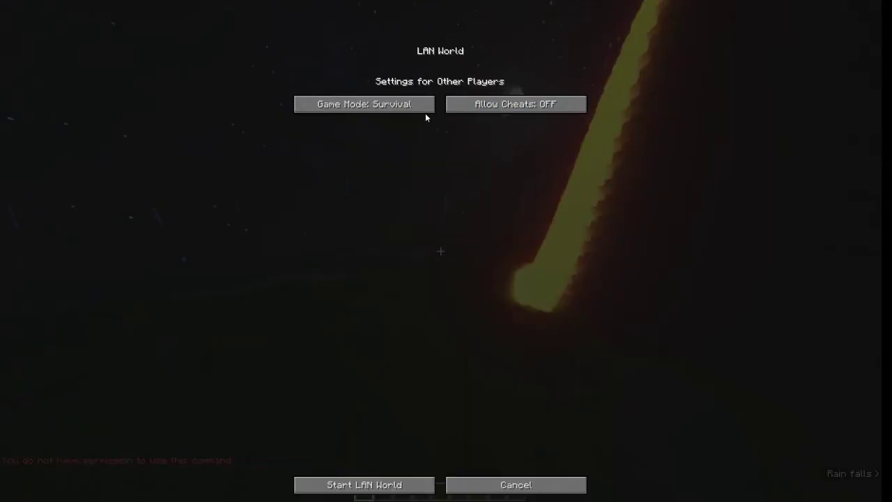
{"action": "left_click", "coordinate": [474, 104]}
{"action": "left_click", "coordinate": [479, 104]}
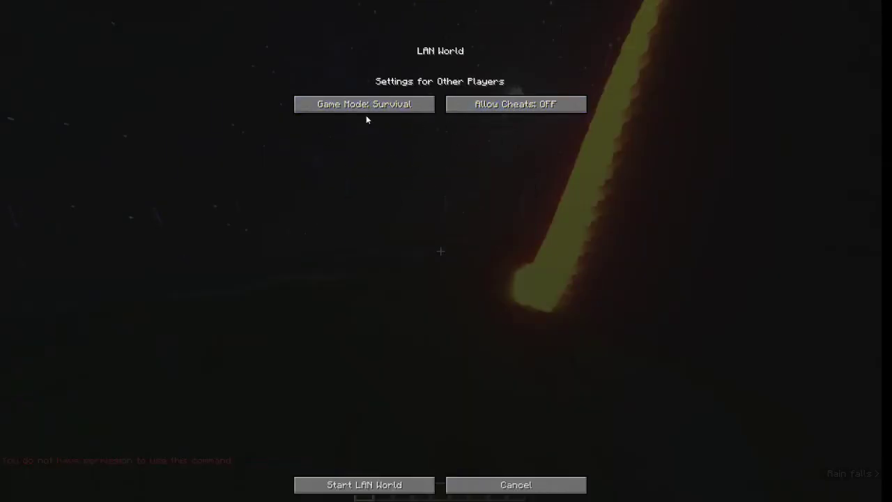
{"action": "left_click", "coordinate": [407, 491]}
{"action": "key", "text": "t"}
{"action": "key", "text": "Up"}
{"action": "key", "text": "Escape"}
{"action": "key", "text": "Escape"}
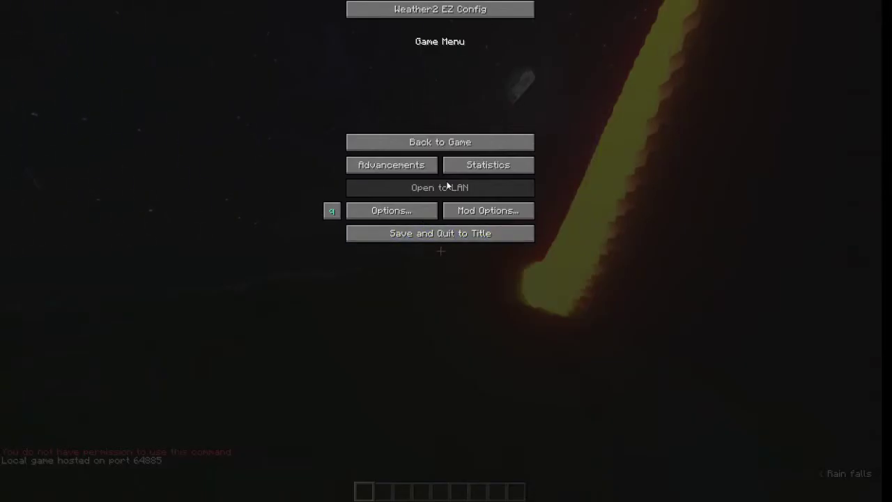
{"action": "key", "text": "Escape"}
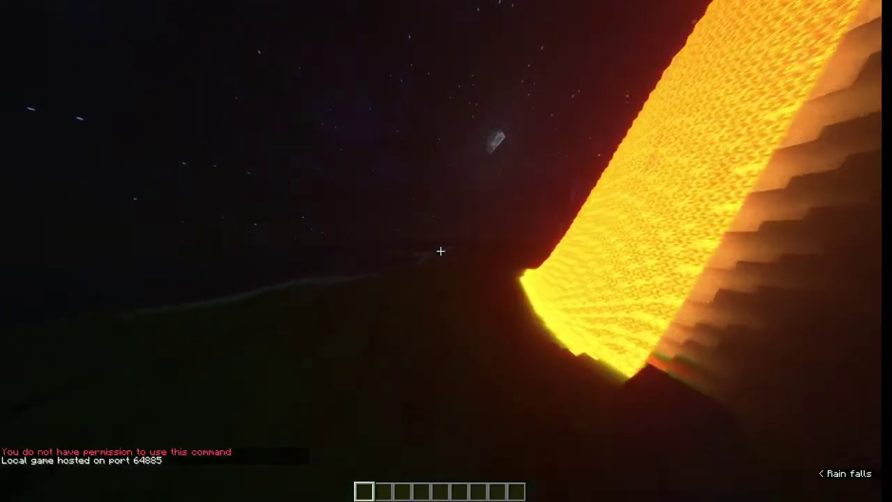
Move forward past the lava and retry switching the game mode with the command /gamemode survival.
{"action": "key", "text": "w"}
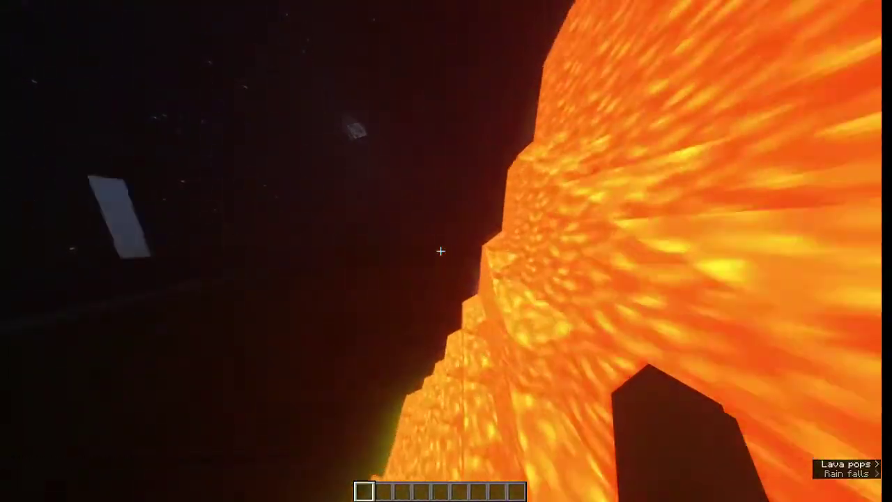
{"action": "key", "text": "slash"}
{"action": "type", "text": "gaem"}
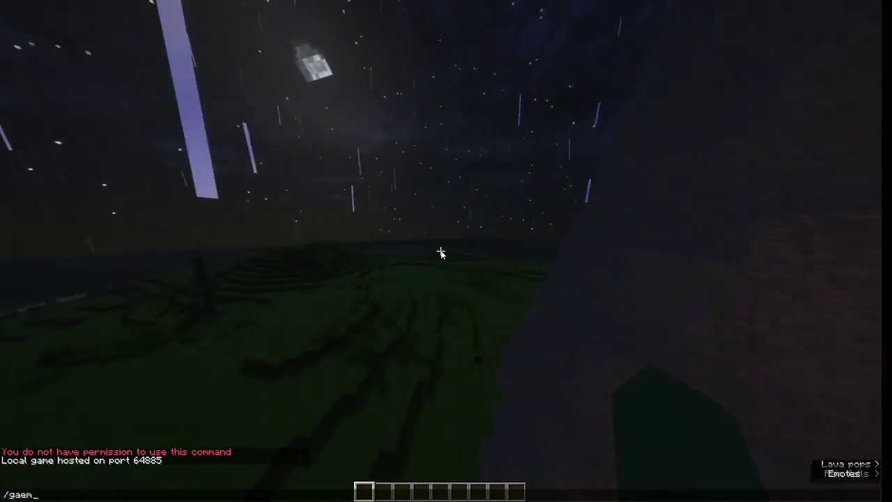
{"action": "key", "text": "BackSpace"}
{"action": "key", "text": "BackSpace"}
{"action": "type", "text": "memode surviv"}
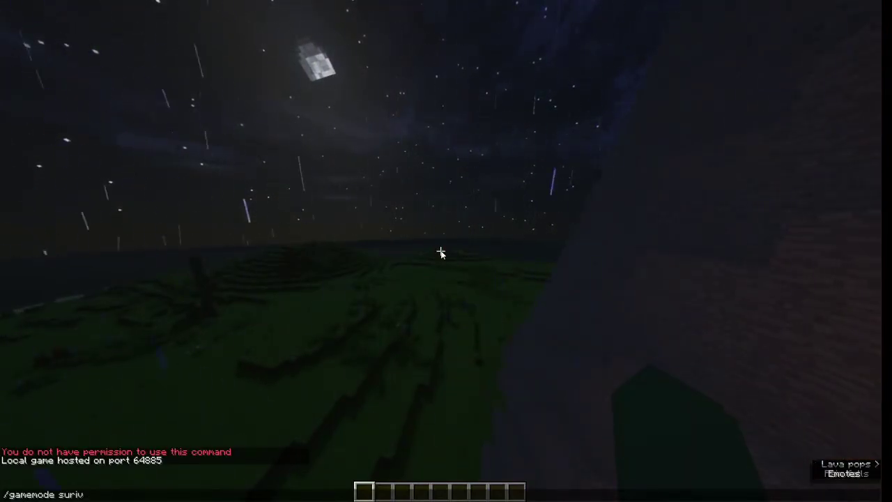
{"action": "type", "text": "viva"}
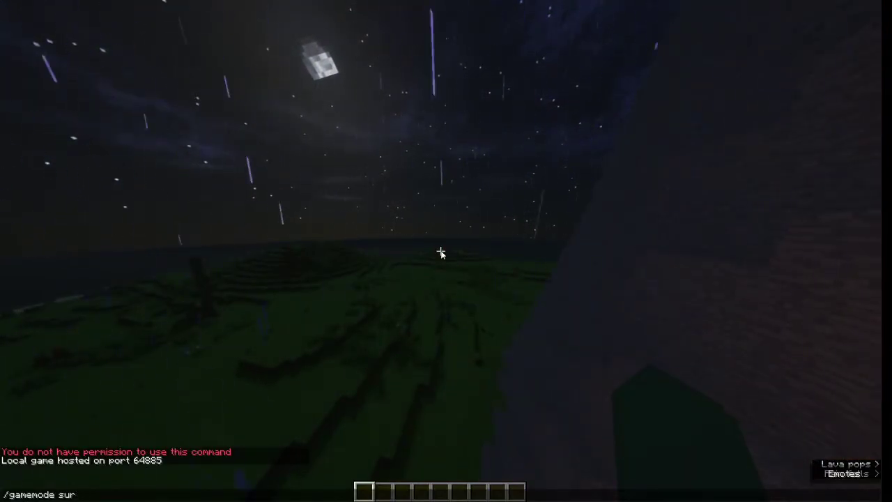
{"action": "type", "text": "l"}
{"action": "key", "text": "Return"}
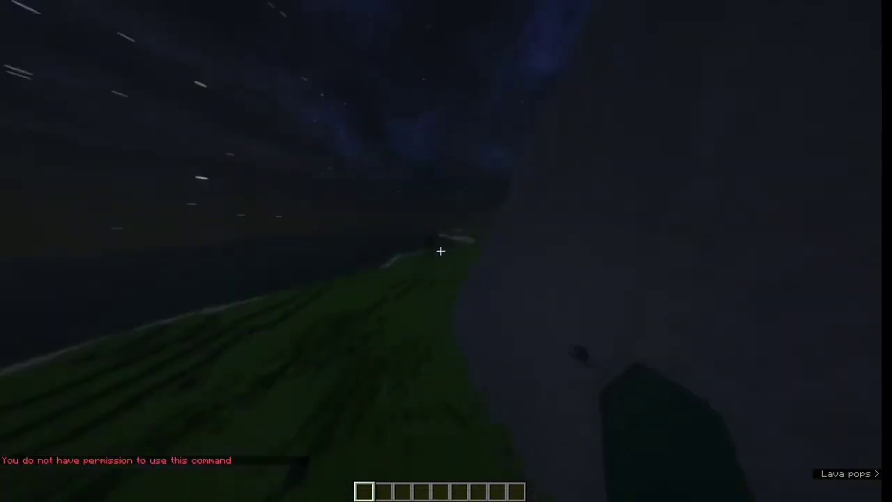
Switch the camera to the third-person view facing the character and open the game menu.
{"action": "key", "text": "F5"}
{"action": "key", "text": "F5"}
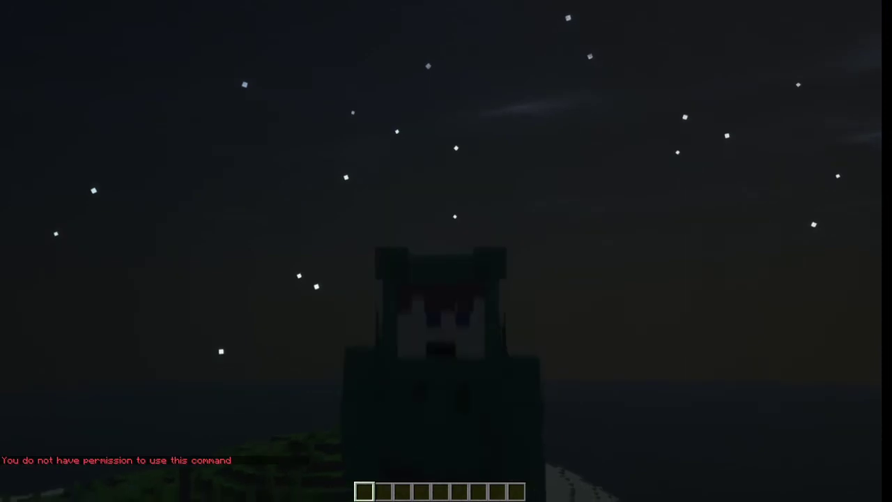
{"action": "key", "text": "Escape"}
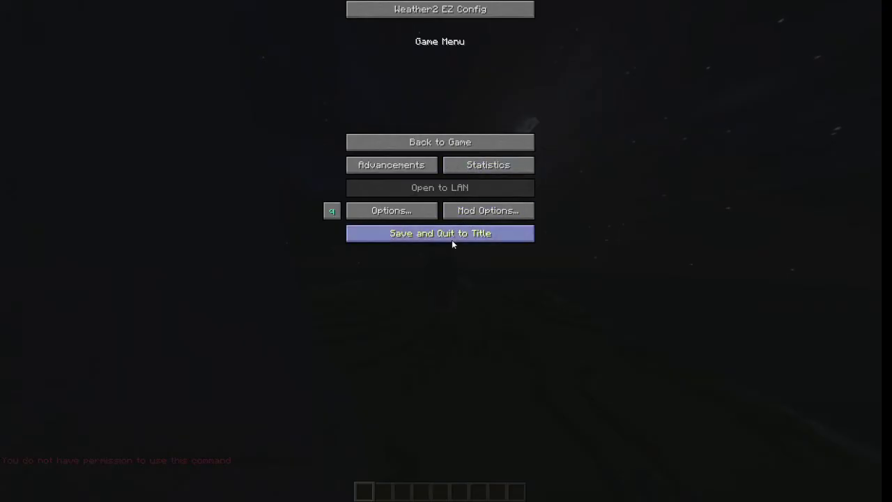